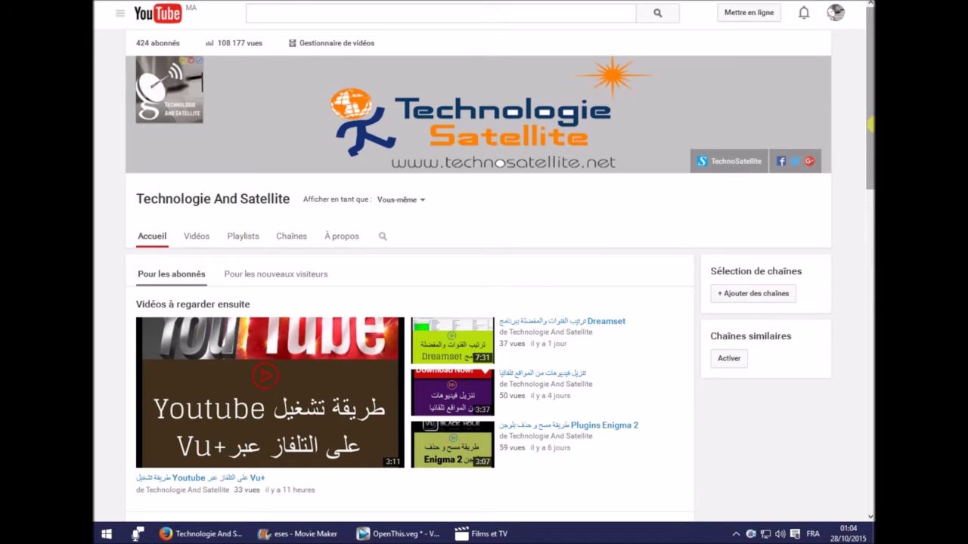
Step: Launch the Registry Editor by running the regedit command
click(107, 534)
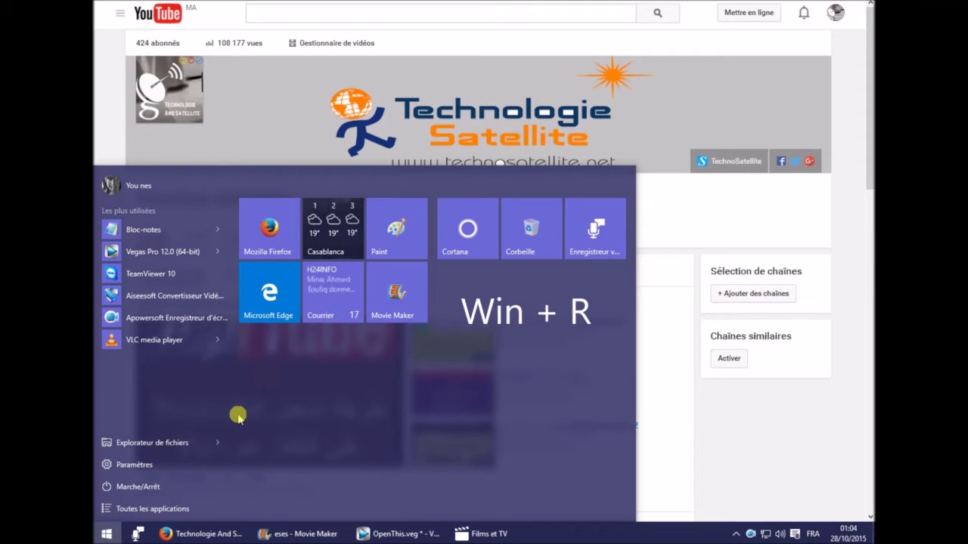
key(super+r)
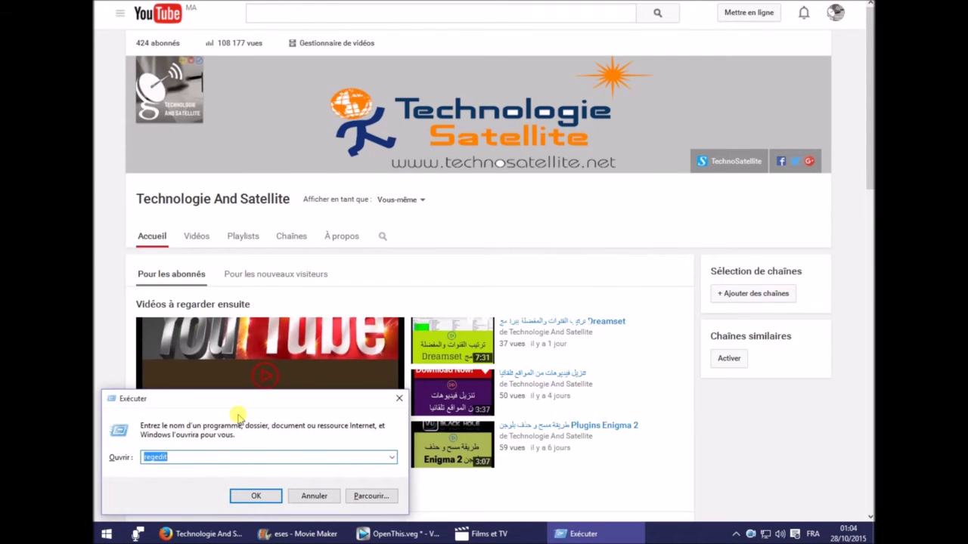
key(BackSpace)
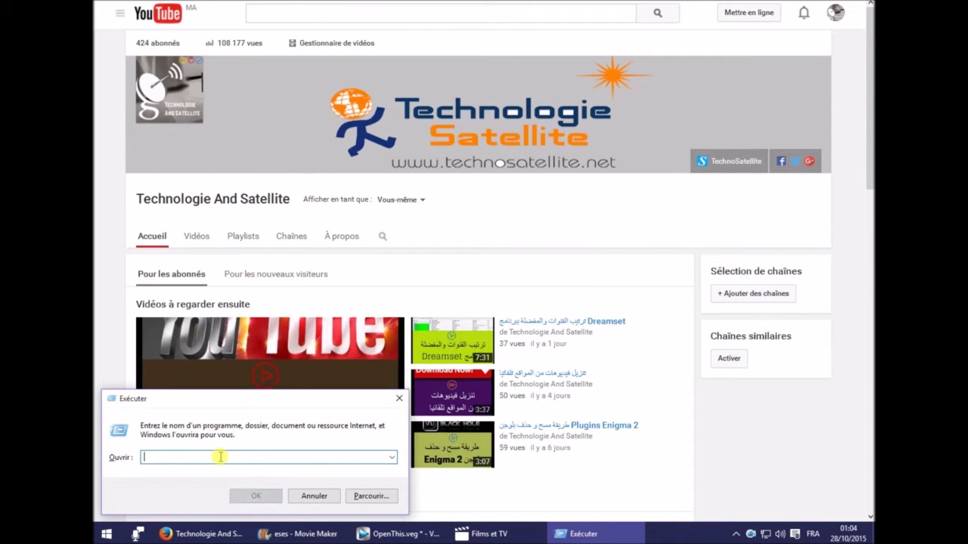
text(regedit)
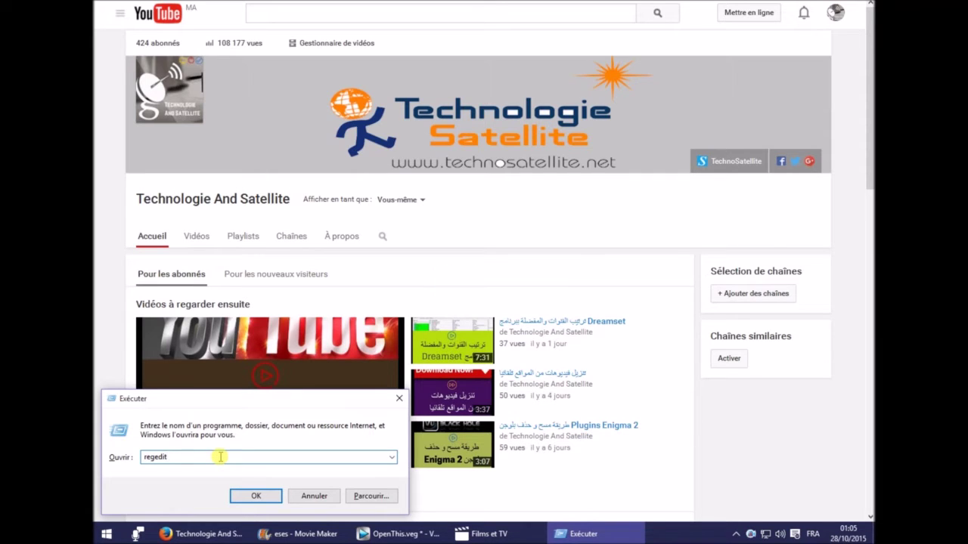
key(Return)
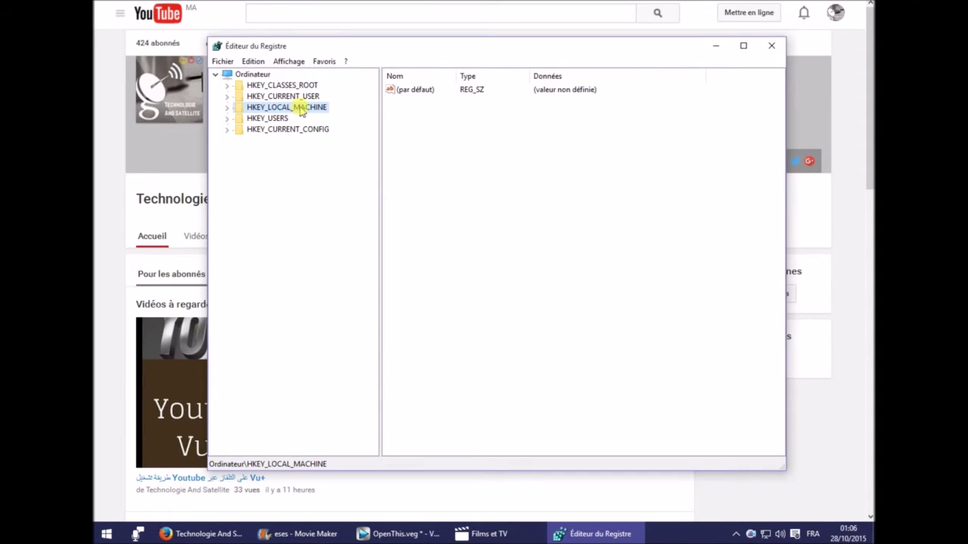
Step: Expand the registry tree to HKEY_LOCAL_MACHINE\SYSTEM\CurrentControlSet and select its Control key
double_click(302, 111)
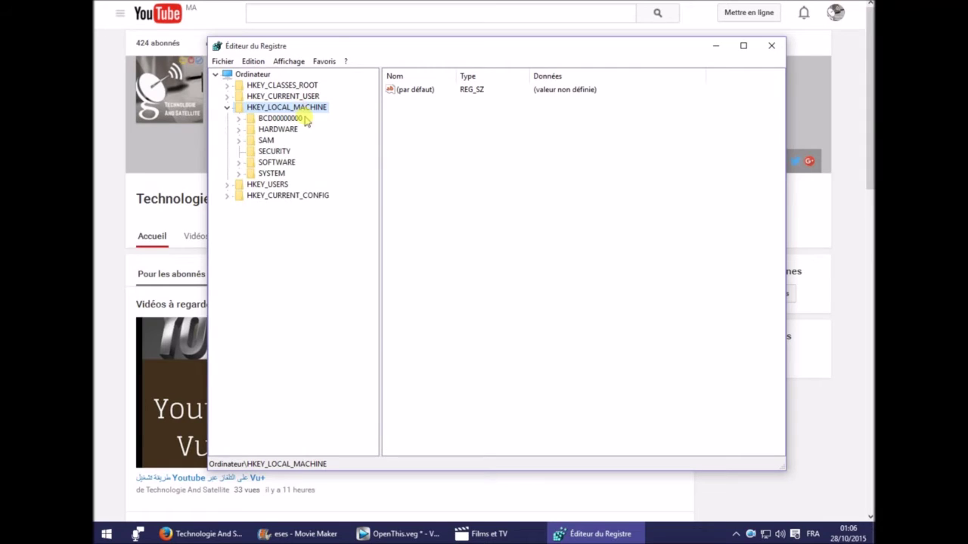
double_click(274, 174)
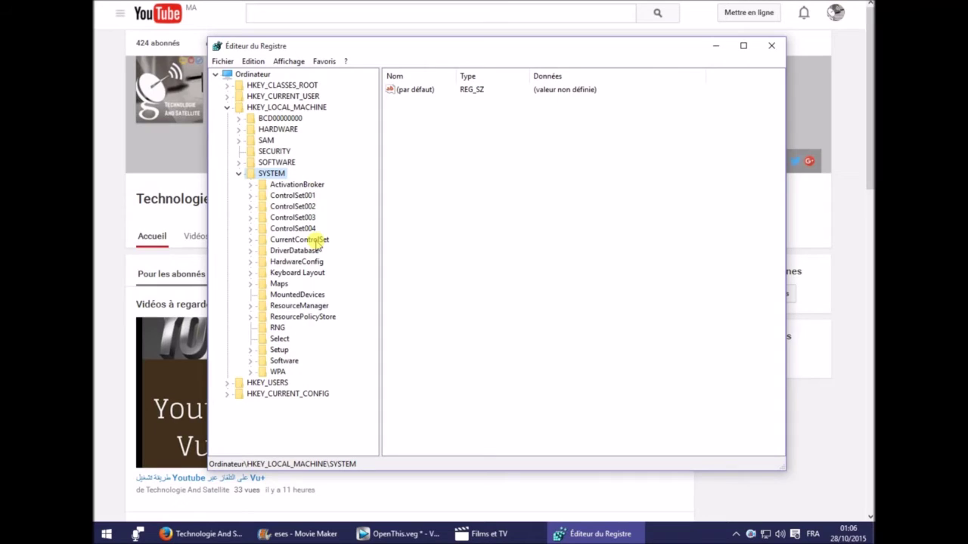
double_click(300, 240)
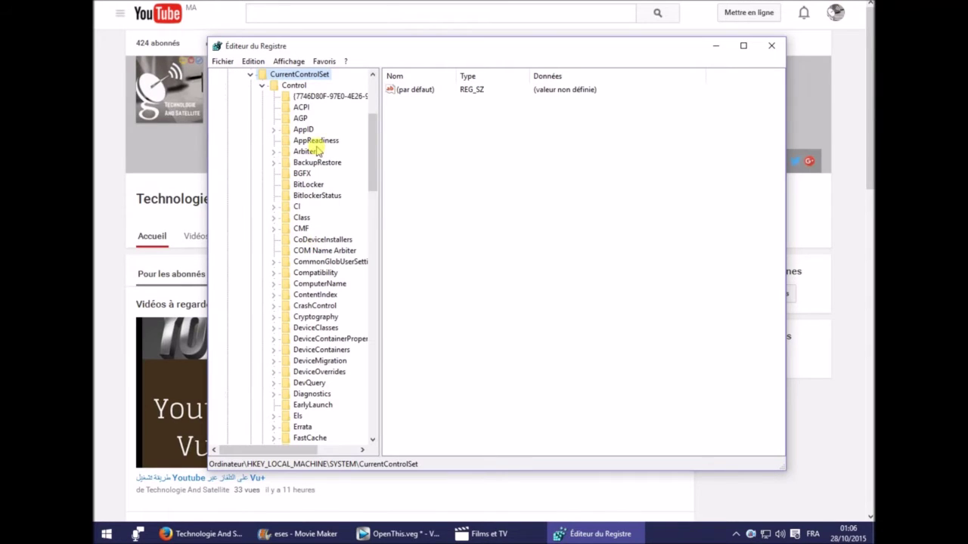
click(294, 85)
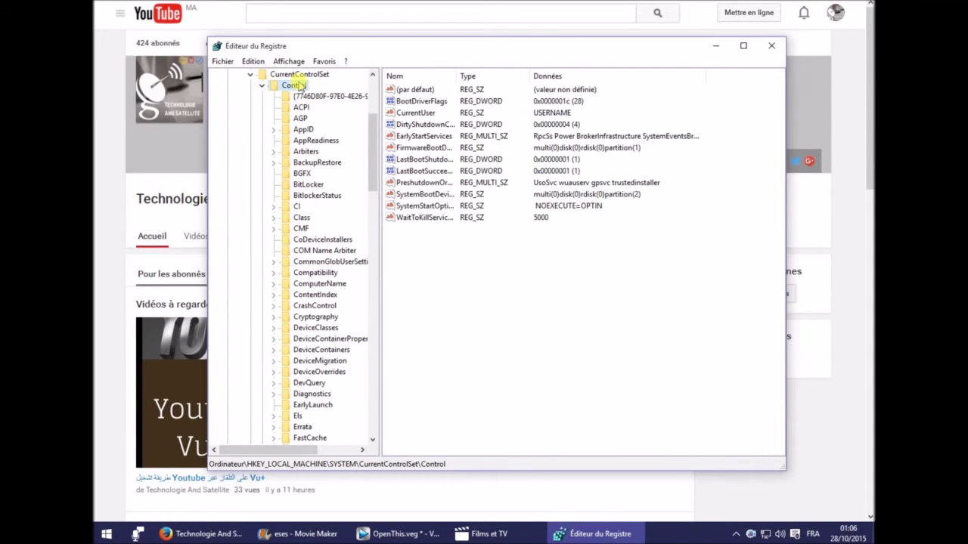
Step: Create a new key named StorageDevicePolicies under the Control key
right_click(296, 88)
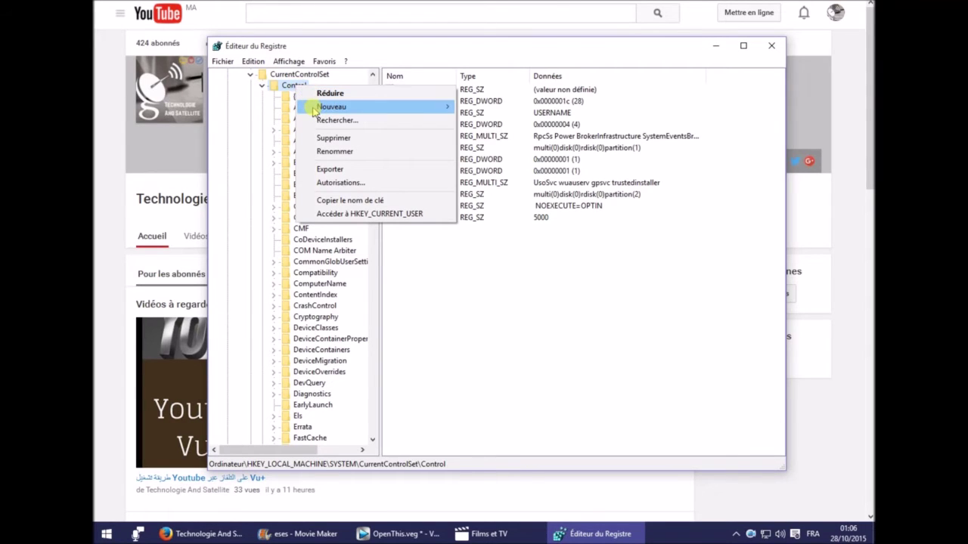
mouse_move(315, 110)
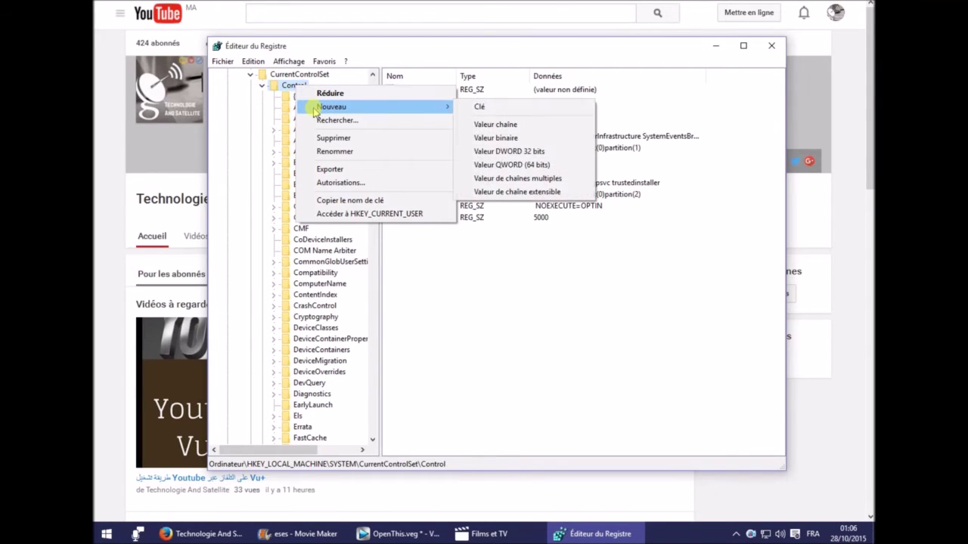
click(490, 110)
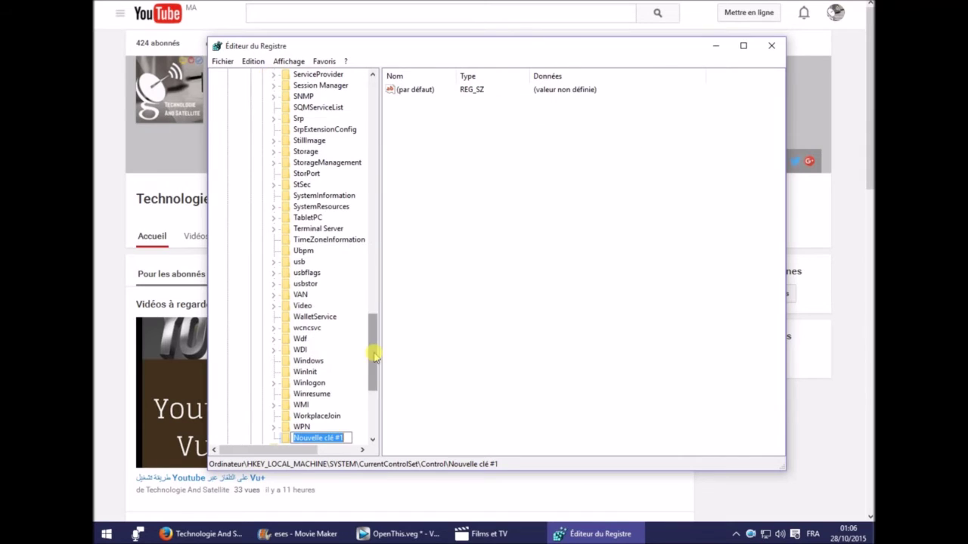
scroll(372, 352, down, 2)
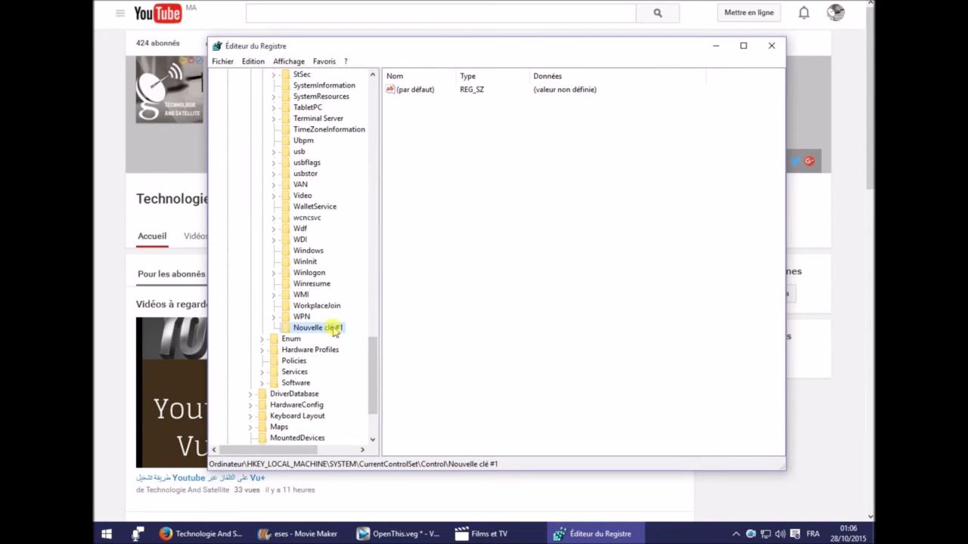
right_click(333, 327)
click(372, 393)
text(StorageDevicePolicies)
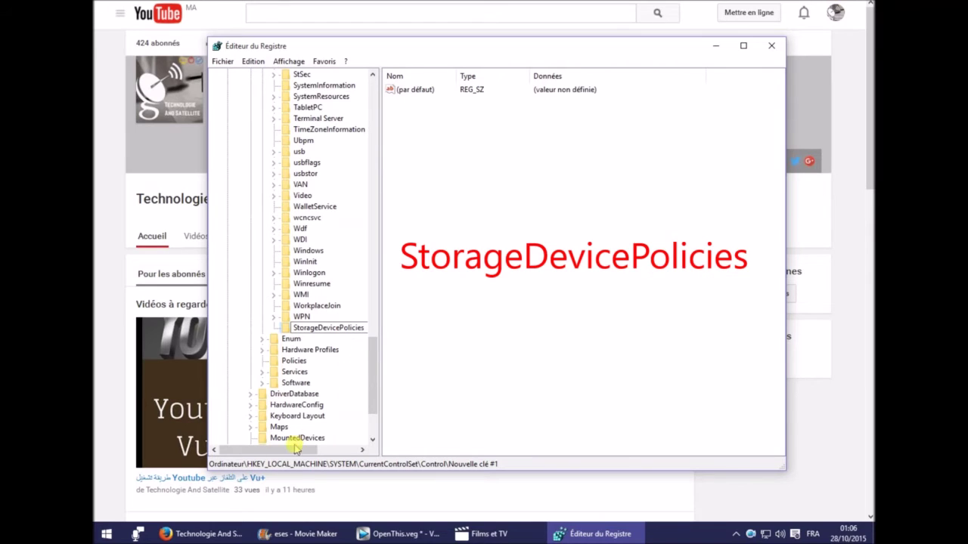
drag(296, 450, 314, 450)
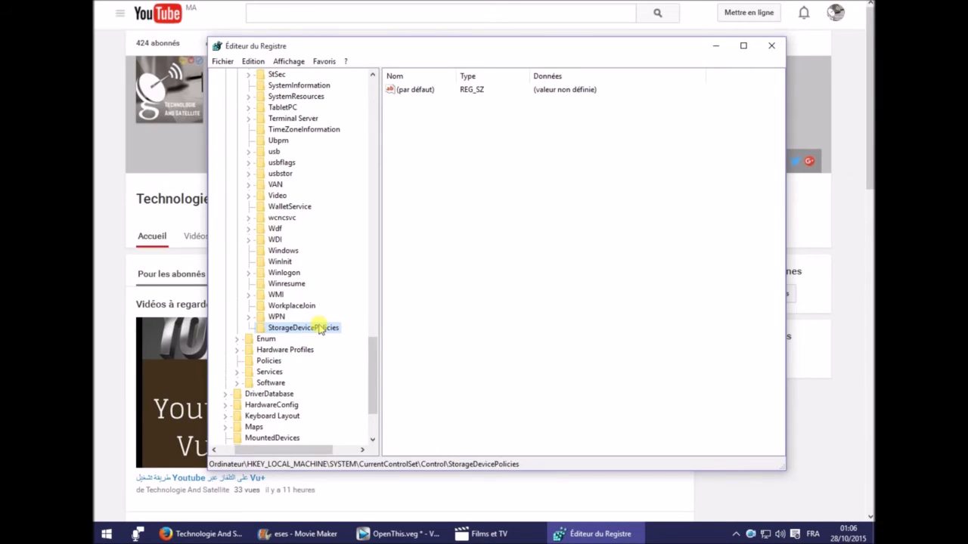
Step: Add a 32-bit DWORD value named WriteProtect to the StorageDevicePolicies key
right_click(505, 200)
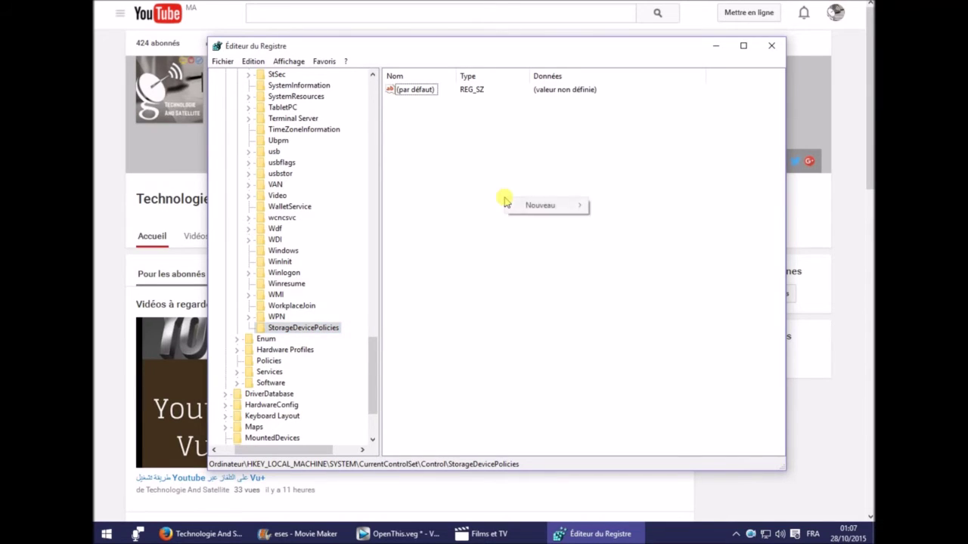
mouse_move(545, 209)
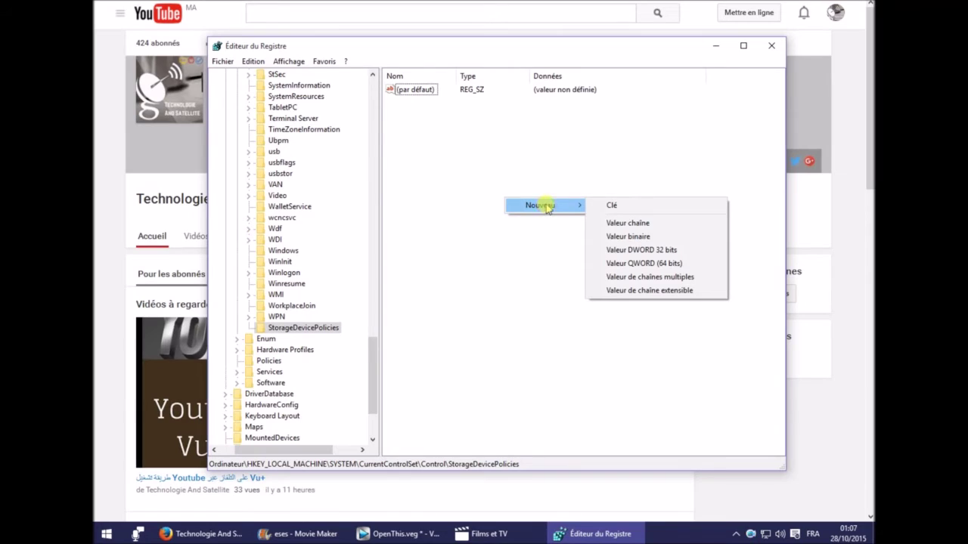
click(651, 250)
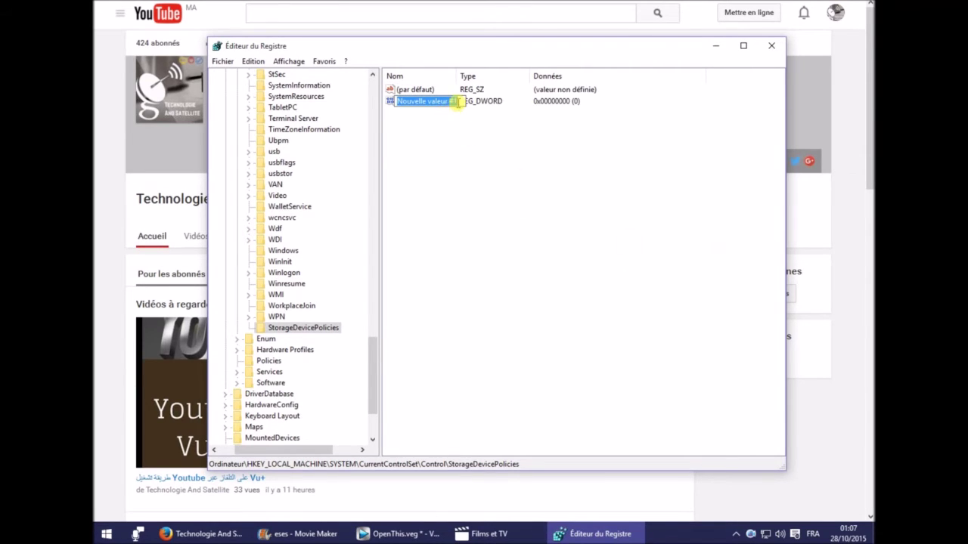
text(WriteProtect)
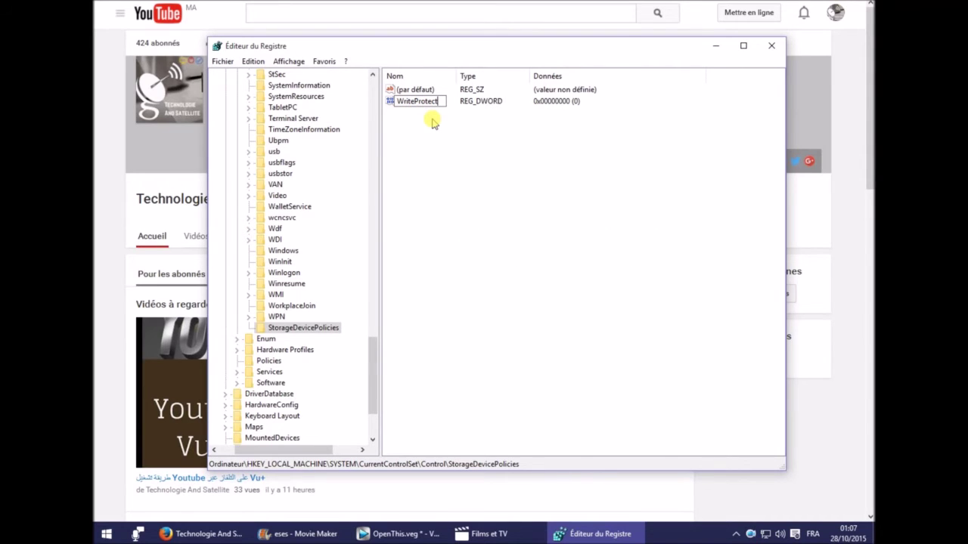
key(Return)
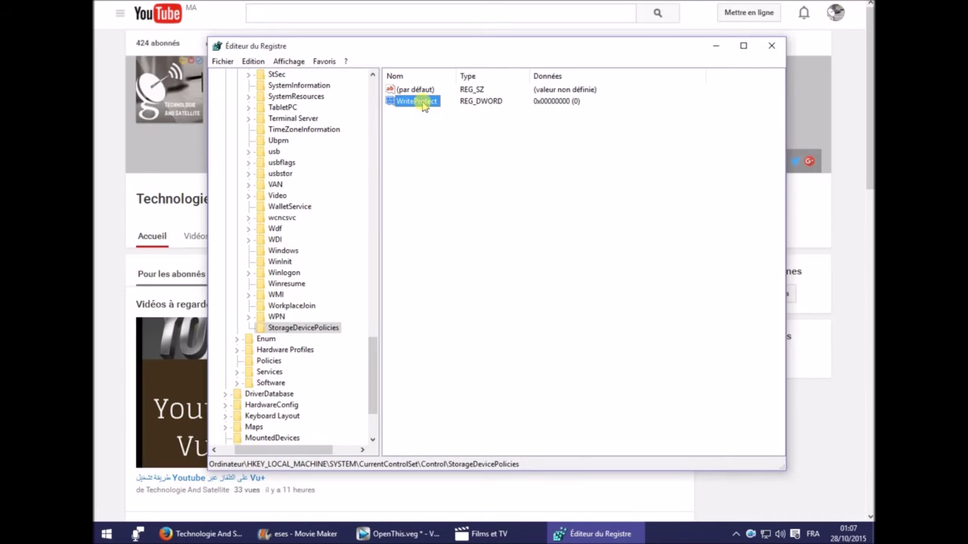
Step: Set the WriteProtect value data to 1 in hexadecimal base
right_click(423, 105)
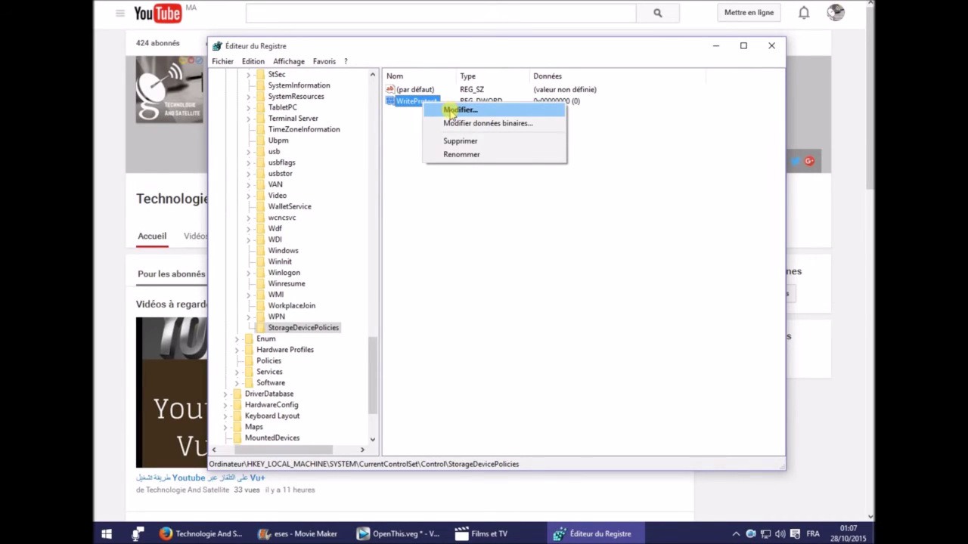
click(452, 110)
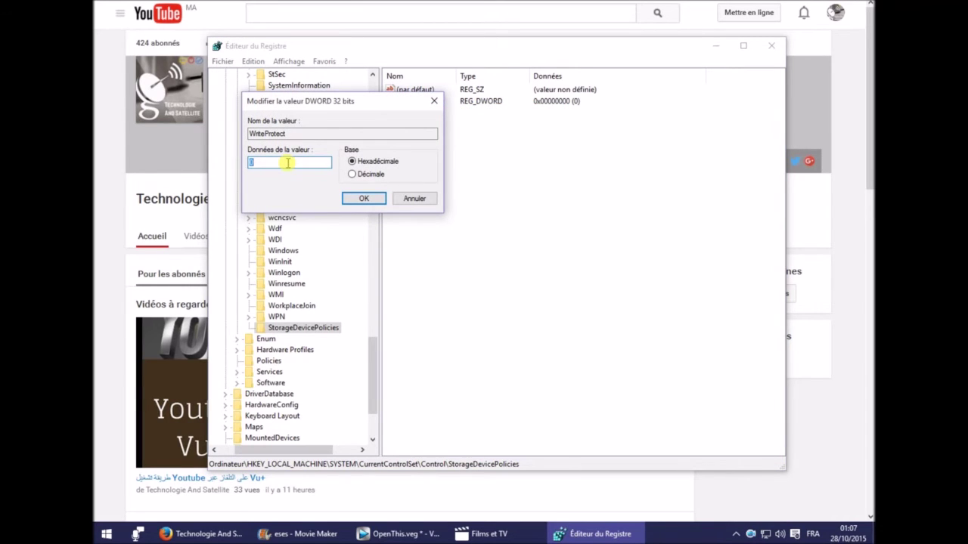
text(1)
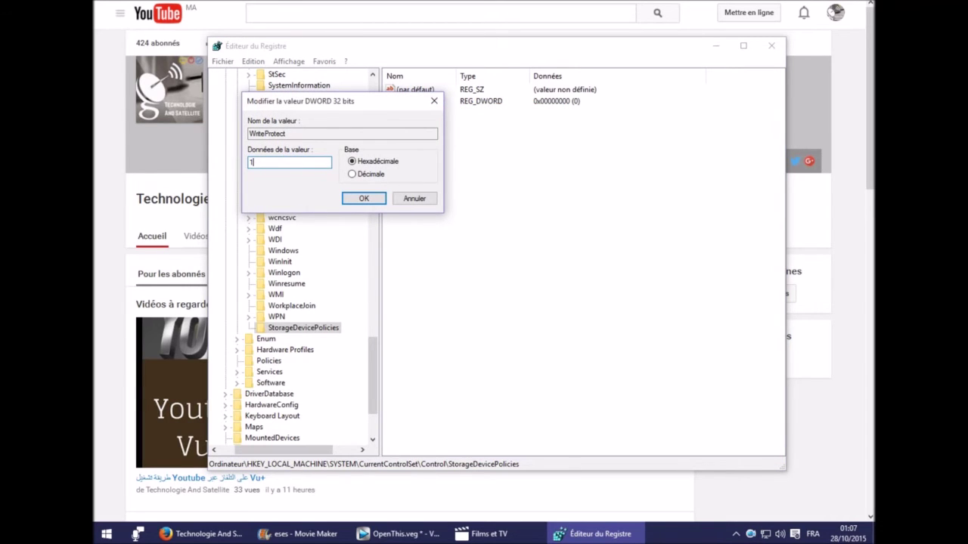
click(363, 199)
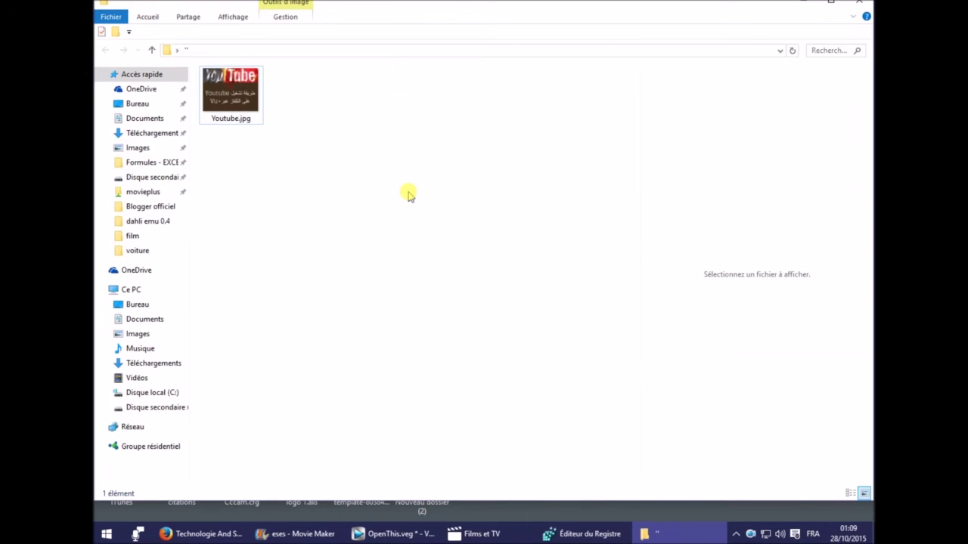
Step: Test the write protection by trying twice to send Youtub.jpg to drive F:, closing the copy dialog each time
click(356, 289)
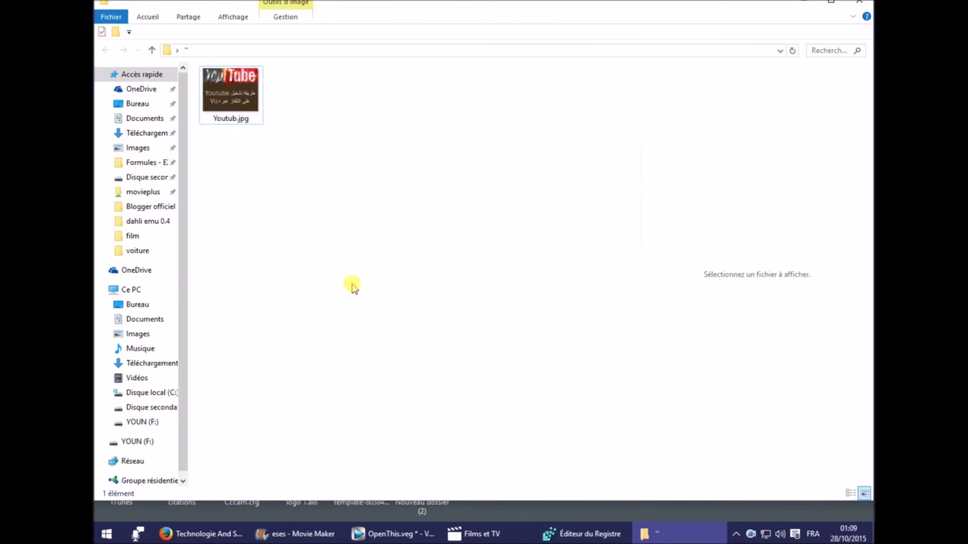
right_click(225, 101)
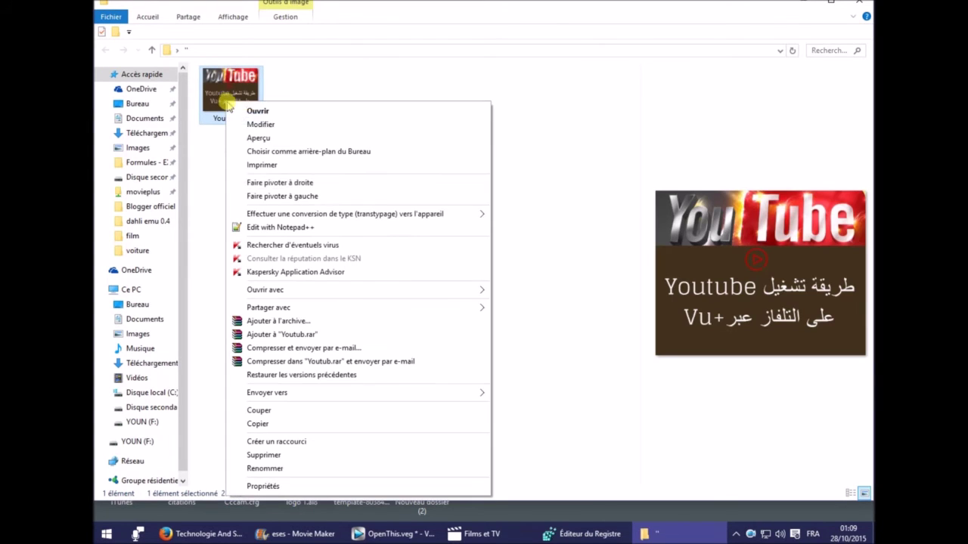
mouse_move(454, 392)
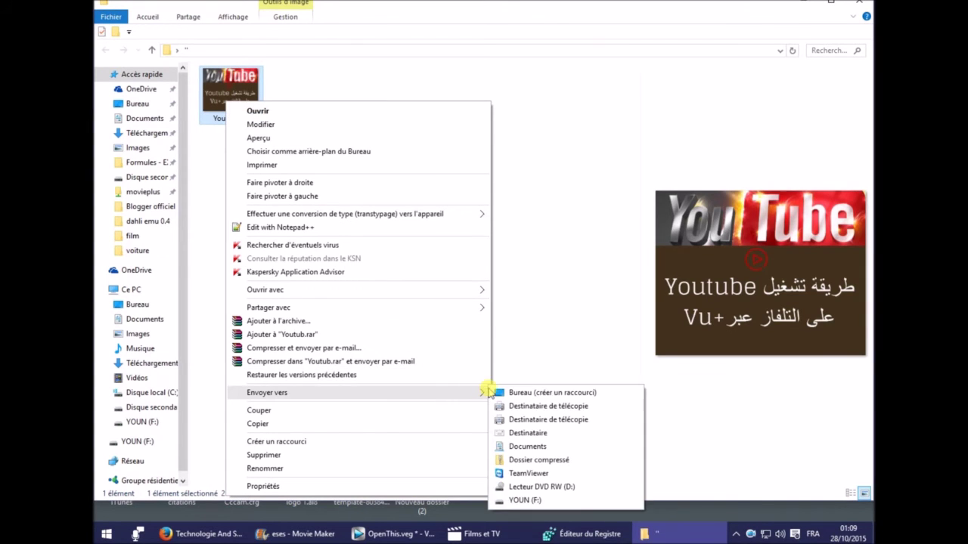
click(540, 502)
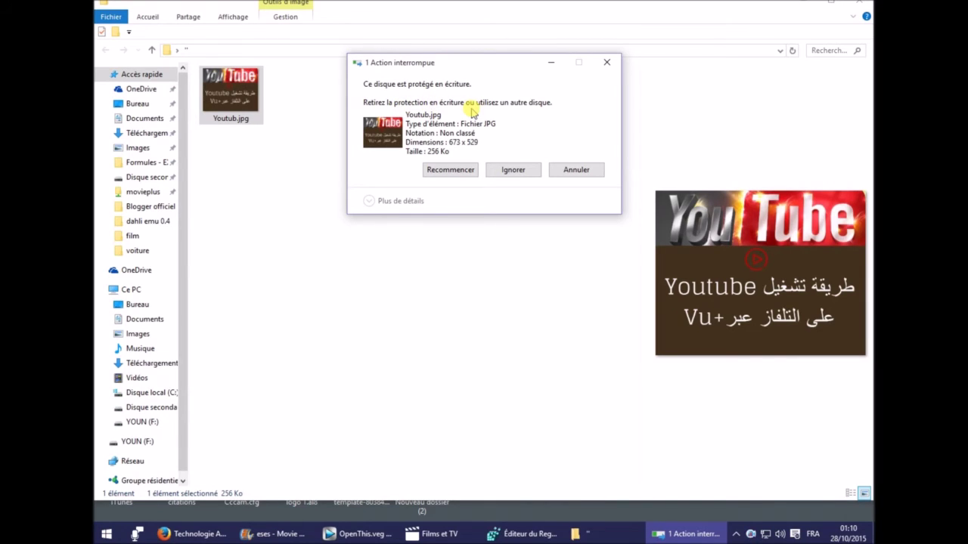
click(605, 62)
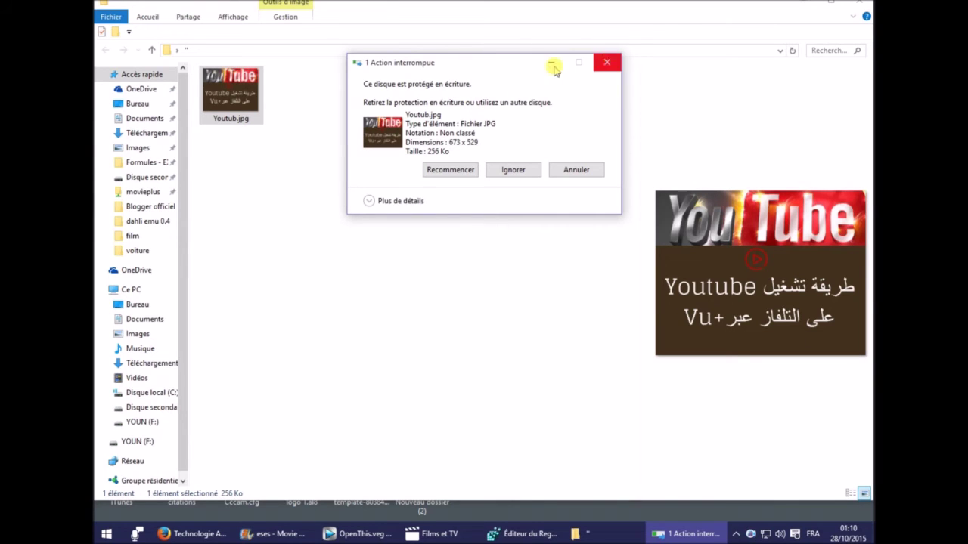
right_click(231, 94)
mouse_move(477, 386)
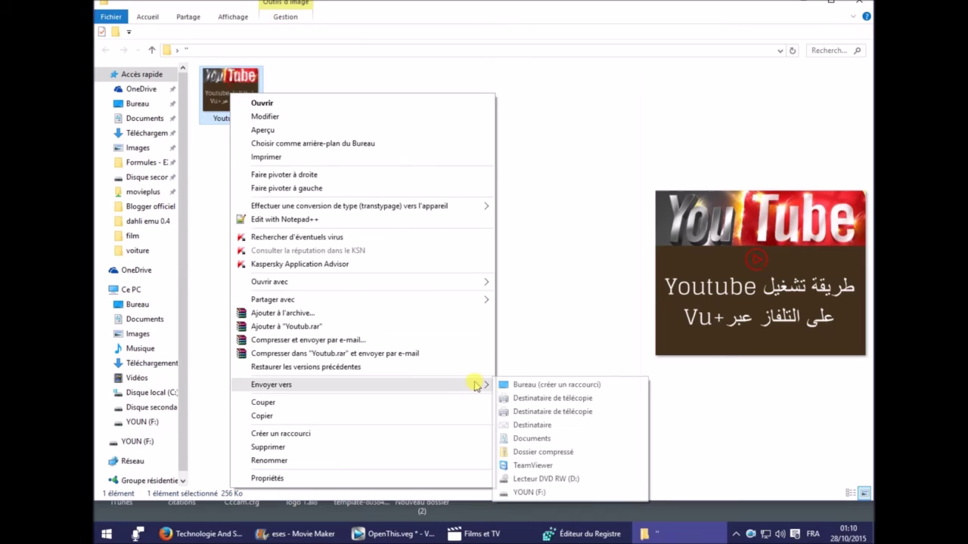
click(563, 493)
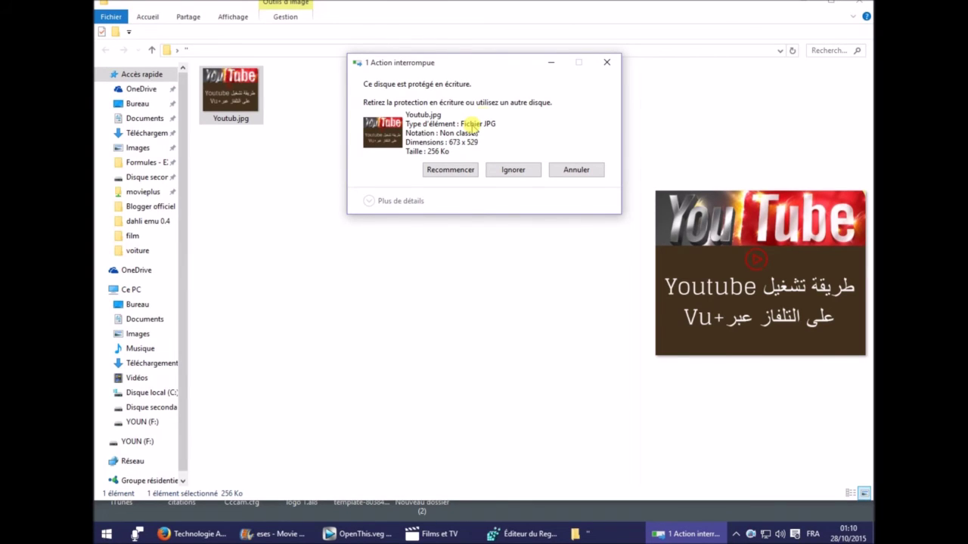
click(610, 62)
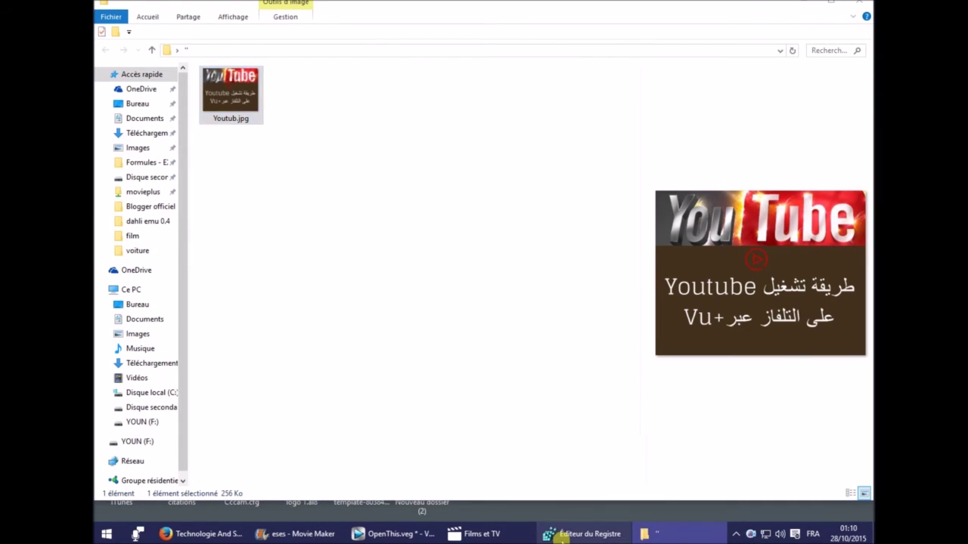
Step: Set the WriteProtect value data of the StorageDevicePolicies key to 0 in the Registry Editor
click(586, 534)
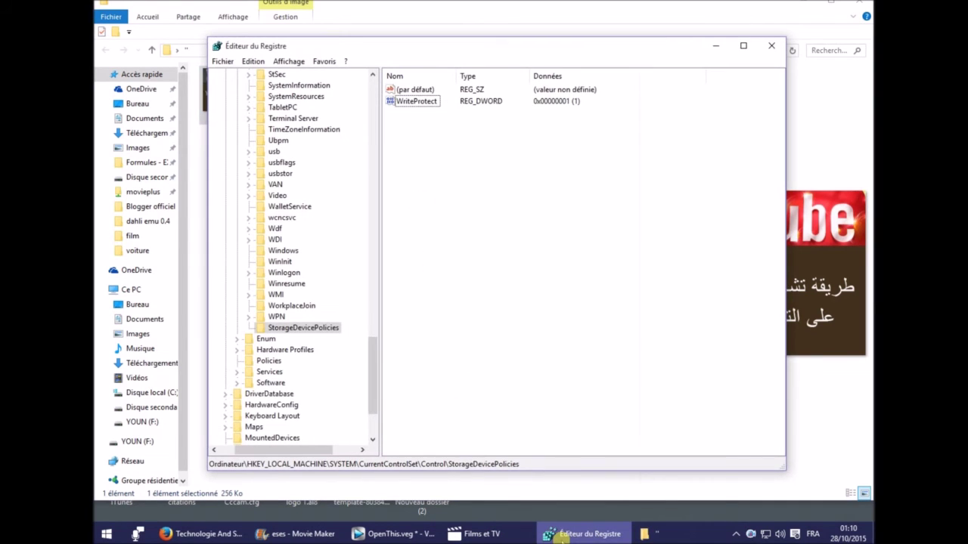
right_click(417, 104)
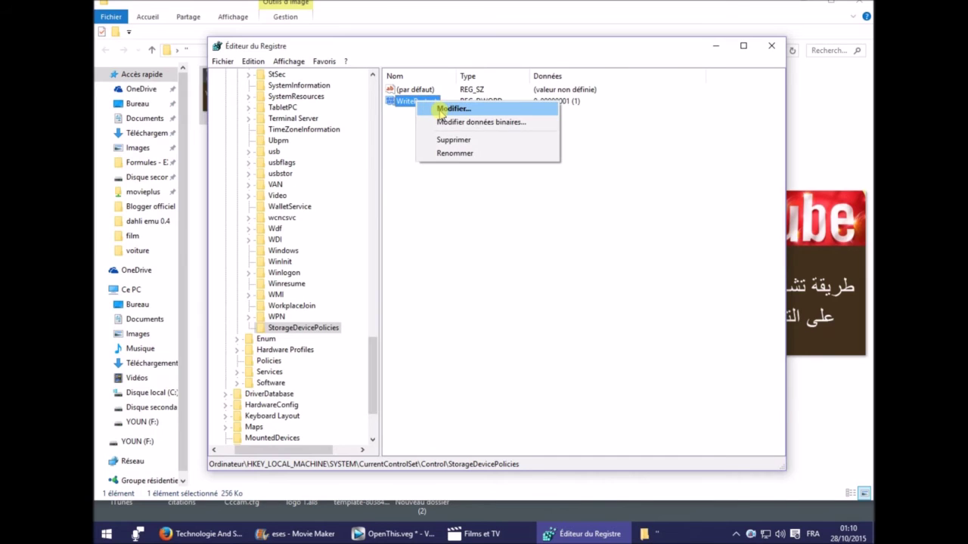
click(434, 108)
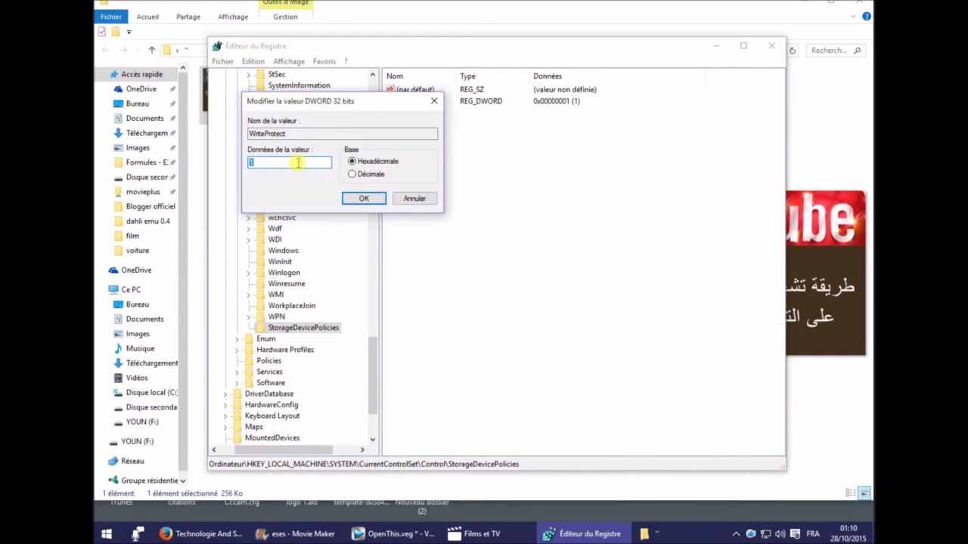
text(0)
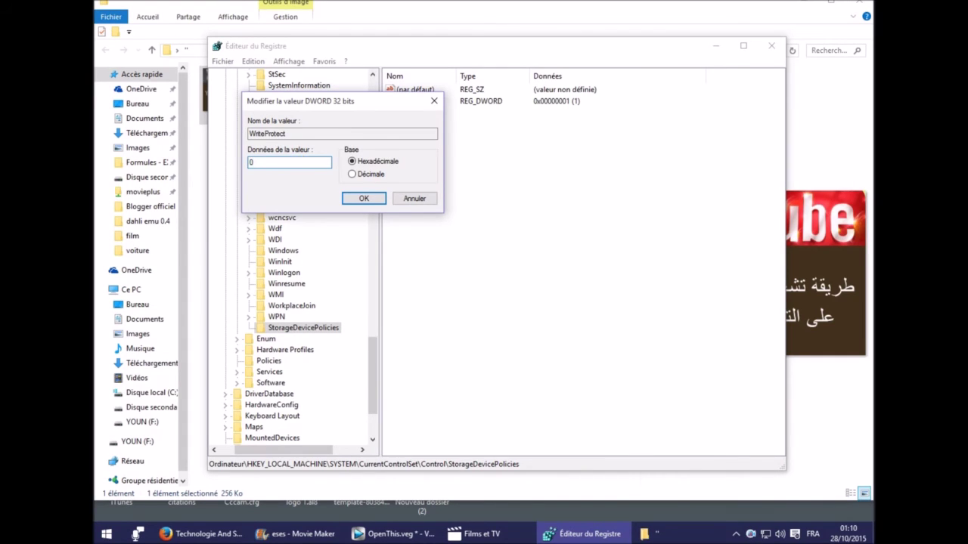
click(361, 200)
Step: Send Youtub.jpg from its folder to drive F: to test copying with write protection switched off
click(795, 85)
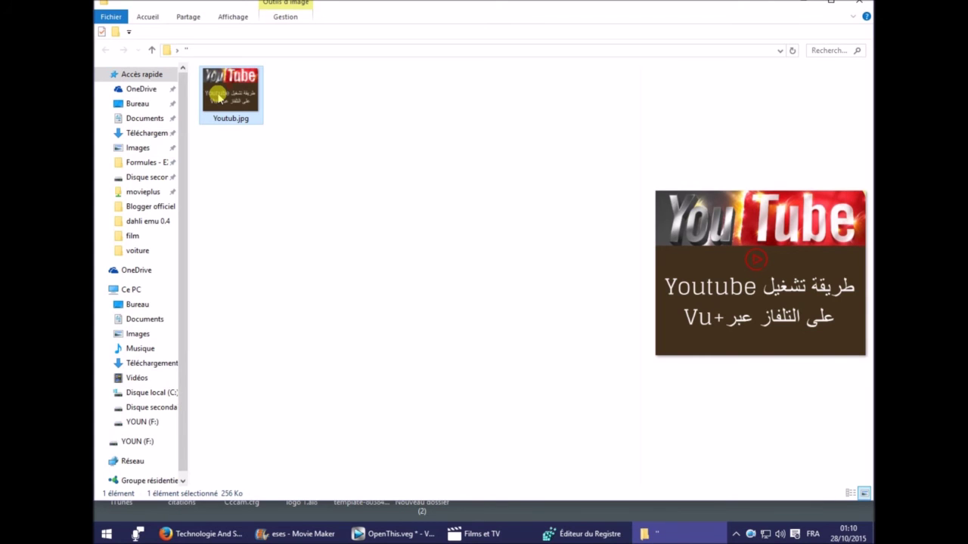
right_click(219, 99)
mouse_move(420, 388)
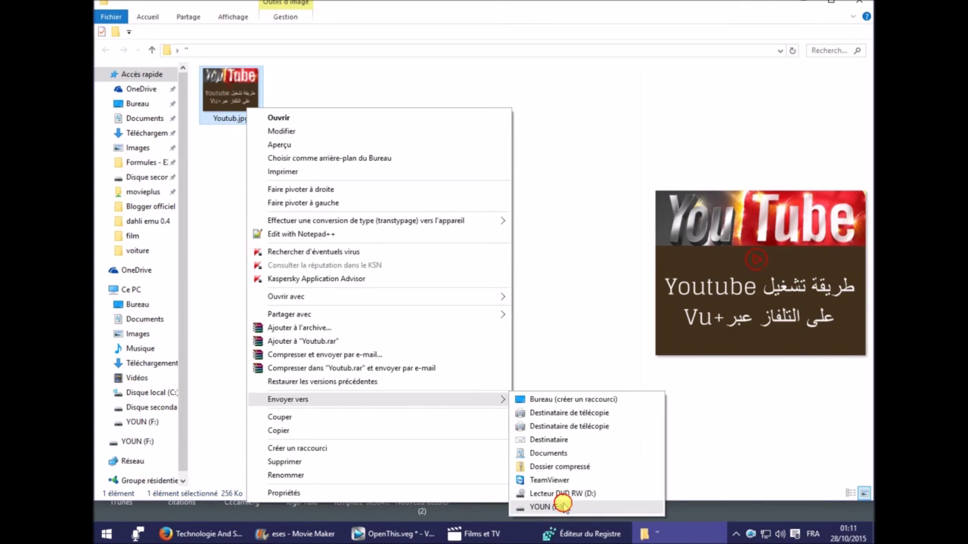
click(559, 498)
click(447, 147)
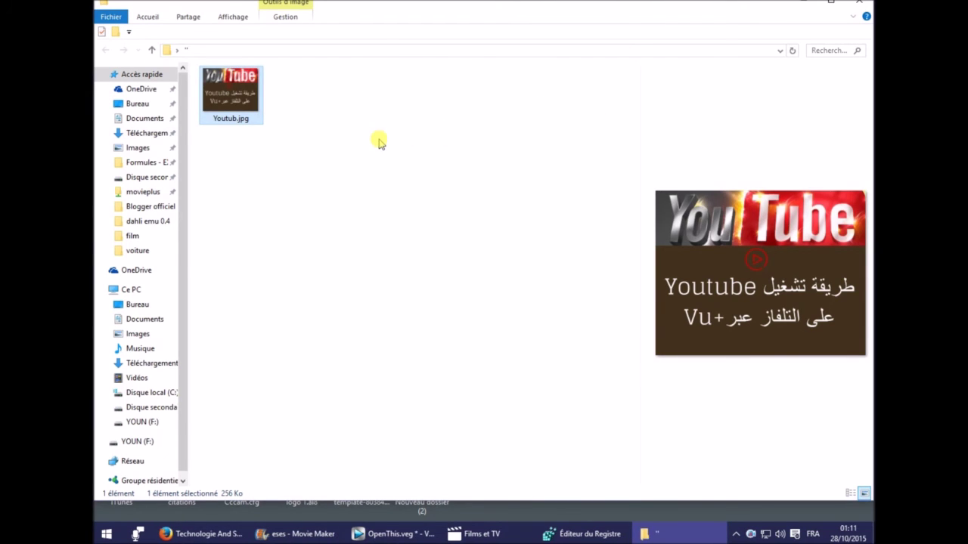
click(379, 143)
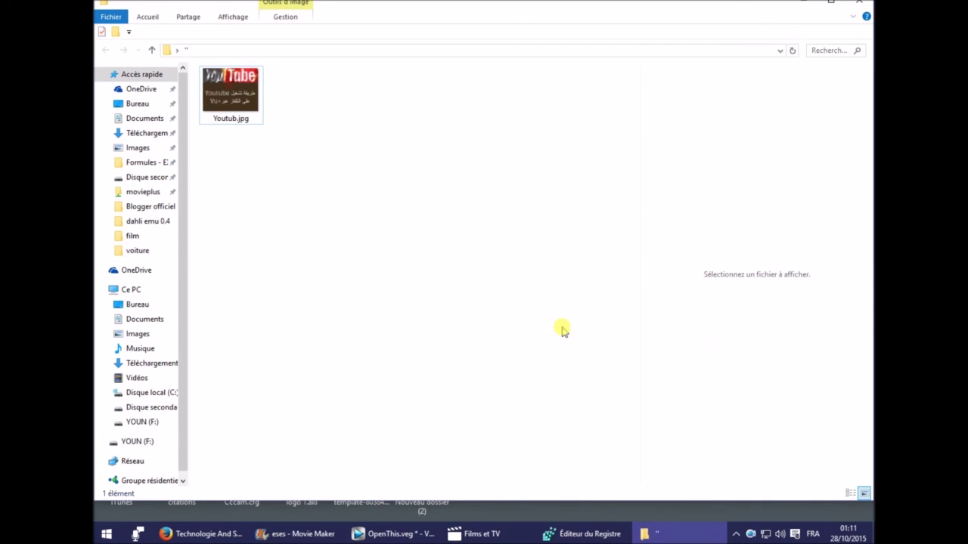
Step: Return to the Registry Editor and close it
click(588, 534)
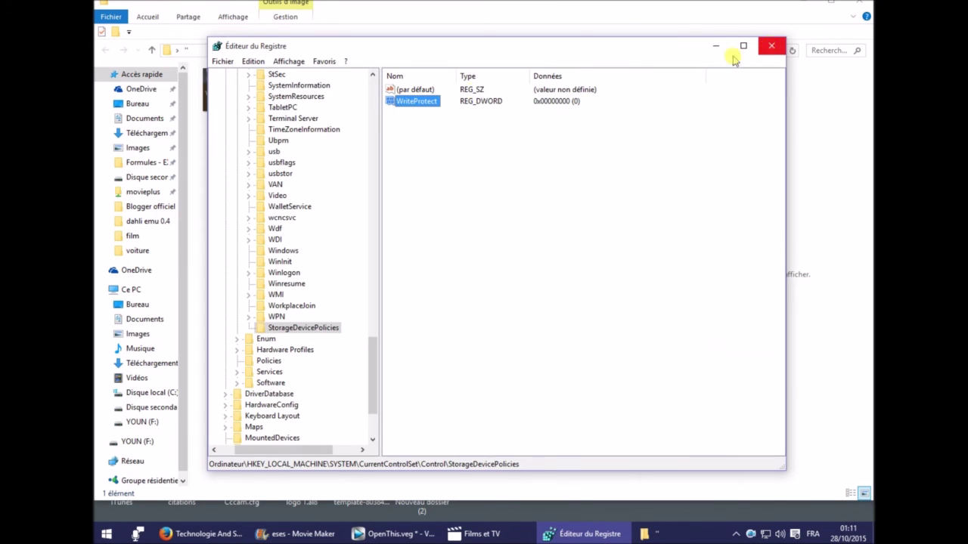
click(771, 49)
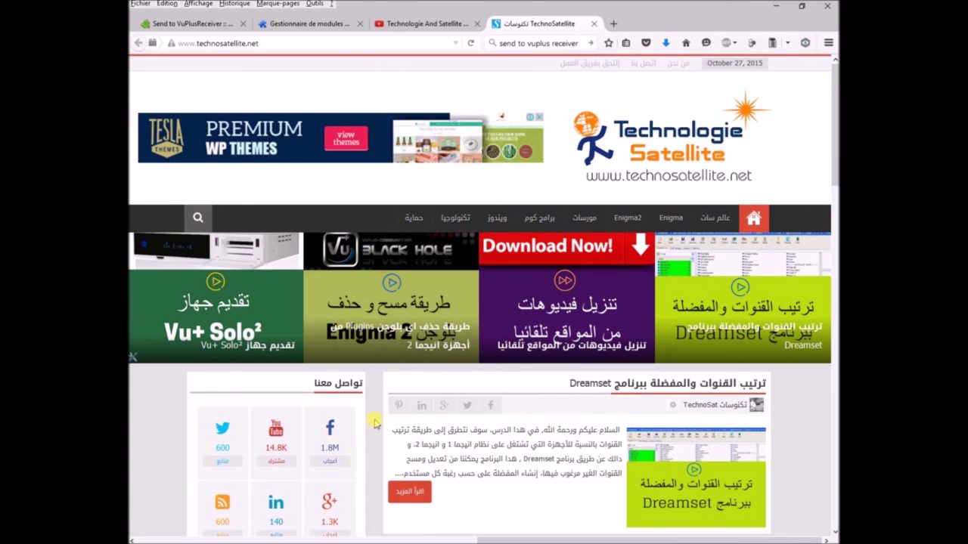
Step: Look through the lesson posts on the technosatellite.net website and the Technologie And Satellite Facebook page
scroll(374, 423, down, 4)
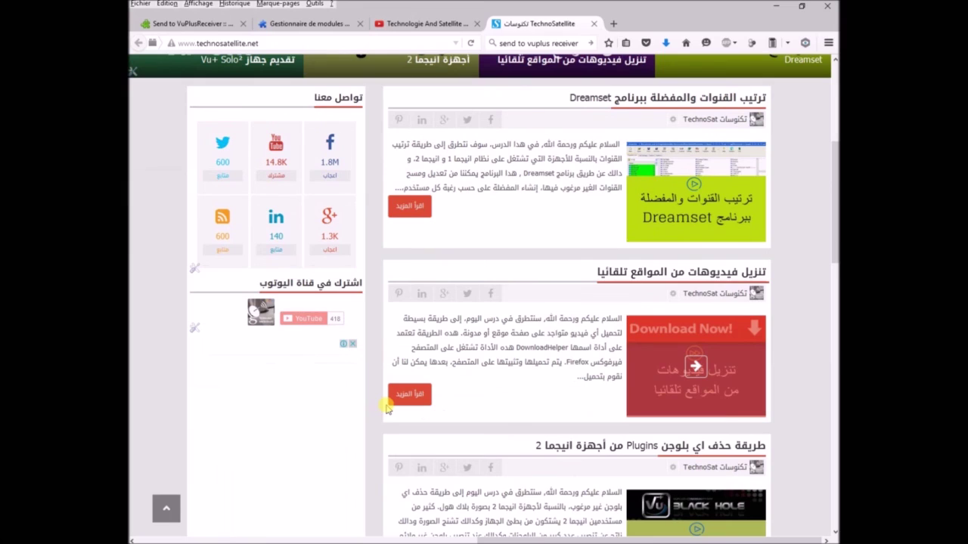
scroll(386, 408, down, 3)
scroll(386, 408, down, 3)
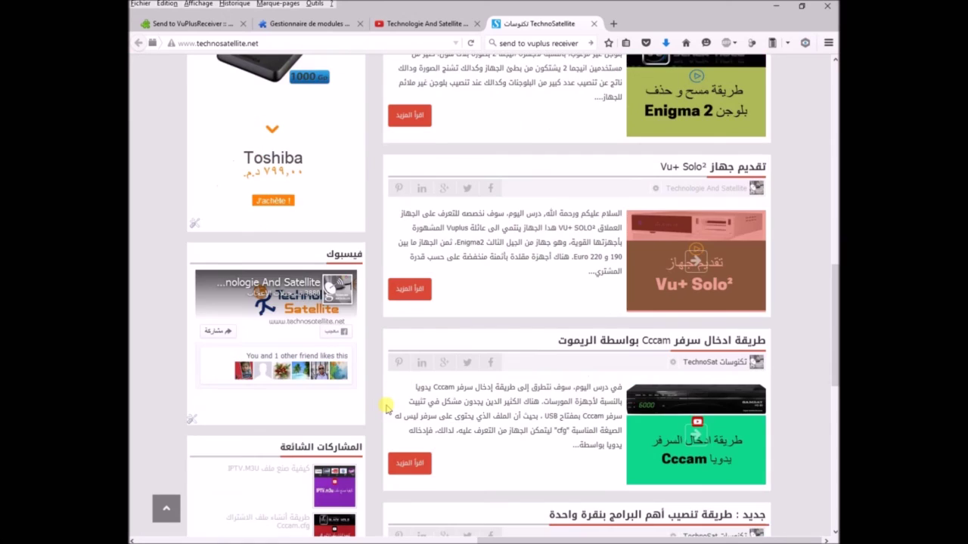
scroll(386, 405, down, 5)
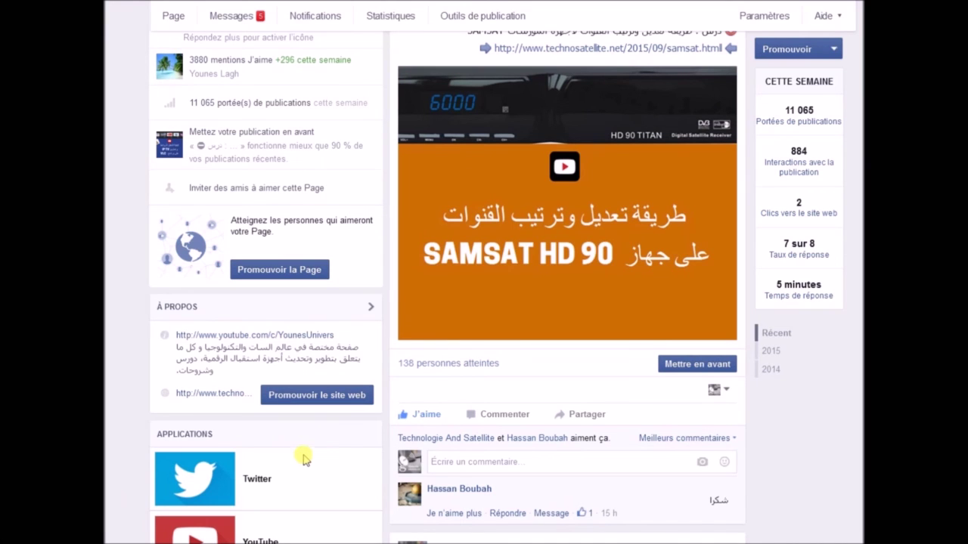
scroll(405, 344, down, 5)
scroll(405, 346, down, 10)
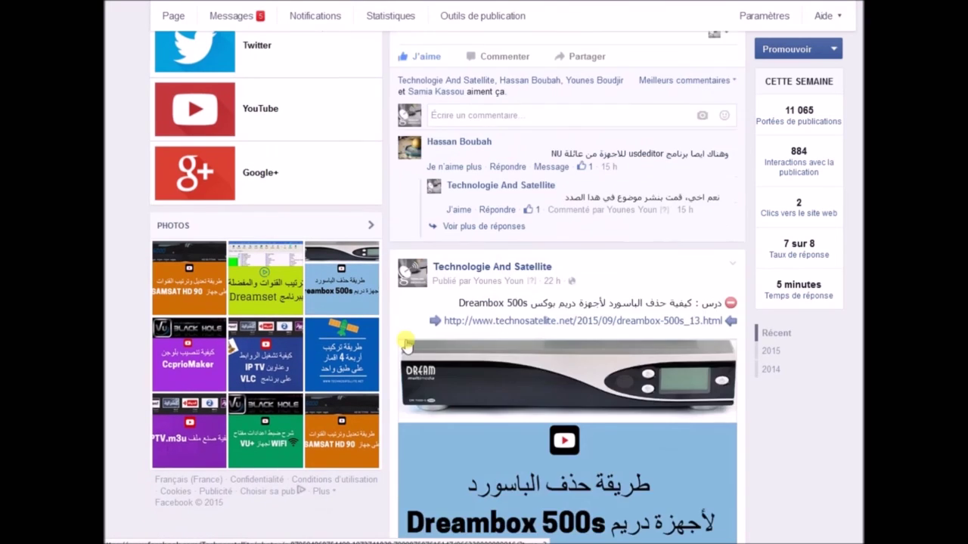
scroll(405, 344, down, 13)
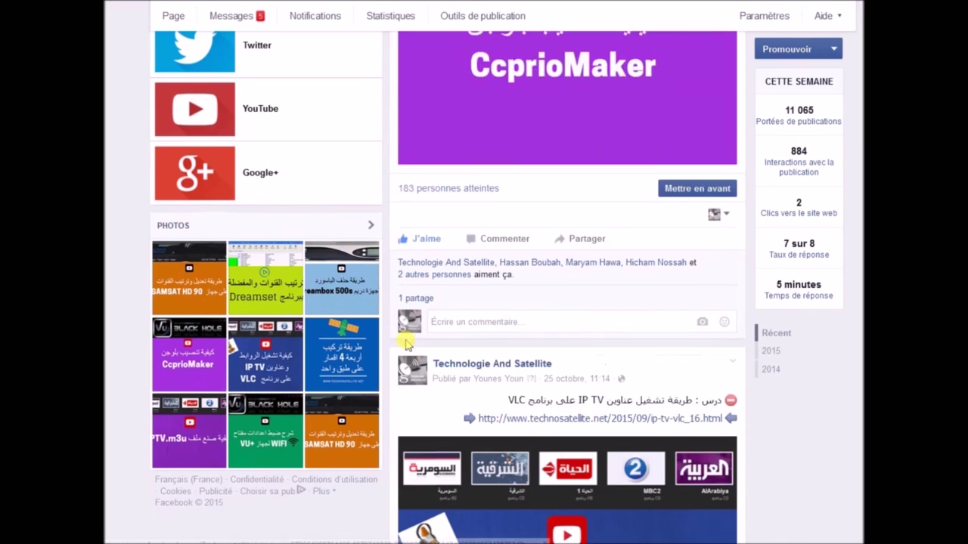
scroll(406, 344, down, 12)
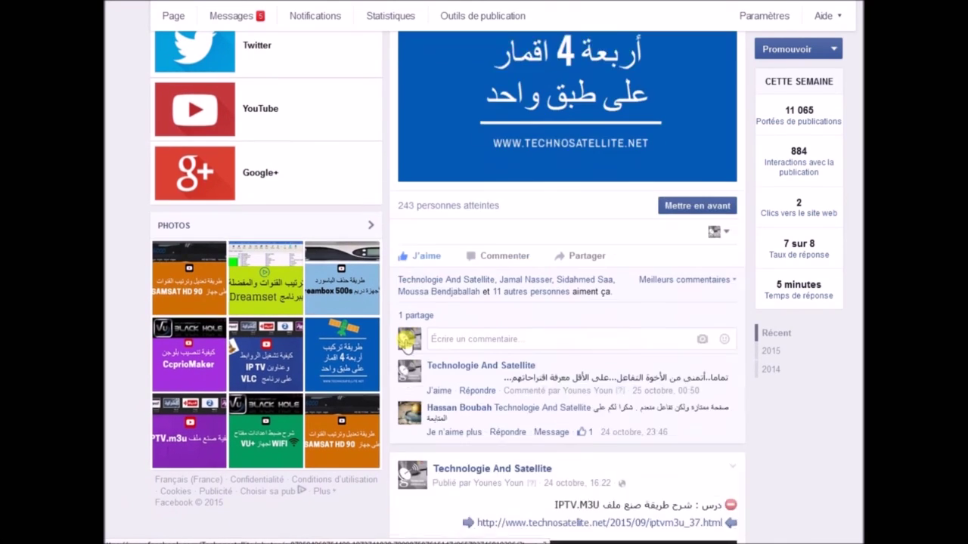
scroll(405, 344, down, 2)
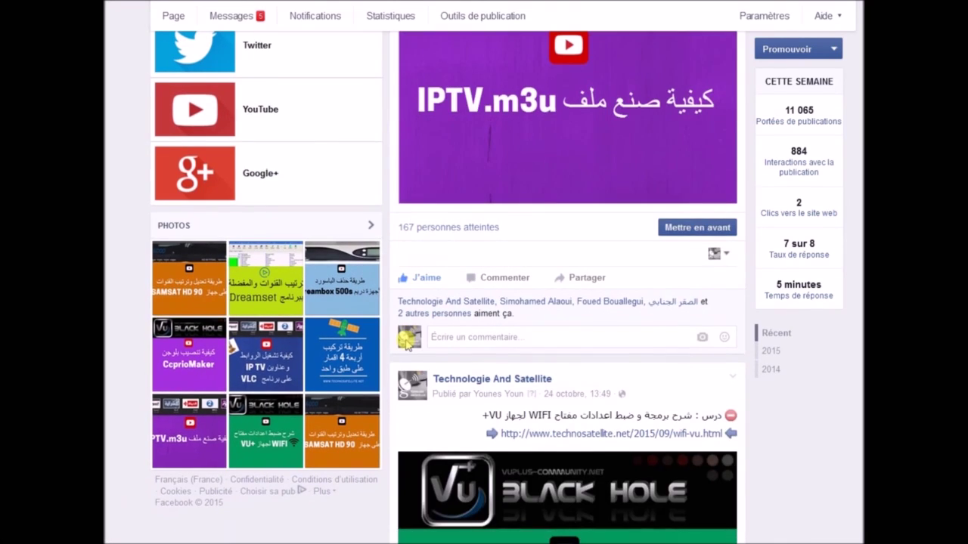